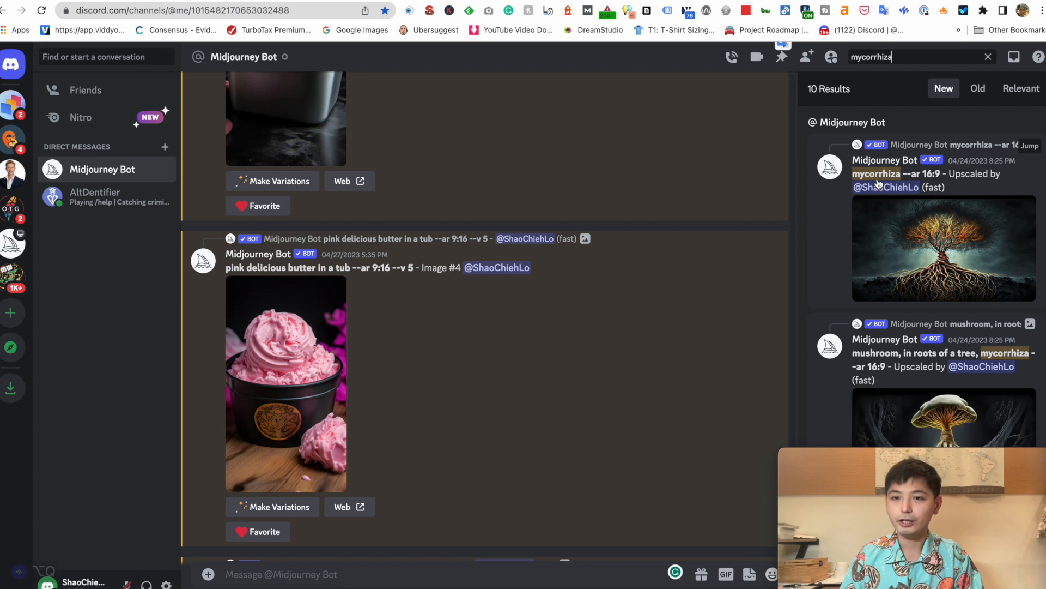
- Save the upscaled Image #3 of "colorful mushrooms under a tree --ar 16:9 --v 5" from the search results to the Desktop
{"action": "scroll", "coordinate": [1013, 311], "scroll_direction": "down", "scroll_amount": 2}
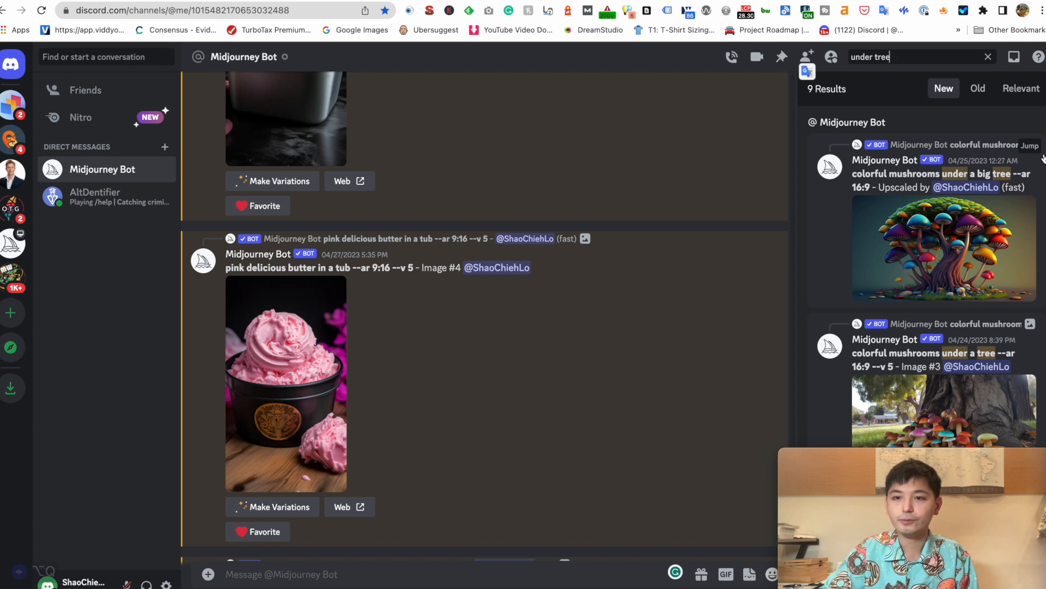
{"action": "scroll", "coordinate": [1043, 158], "scroll_direction": "down", "scroll_amount": 5}
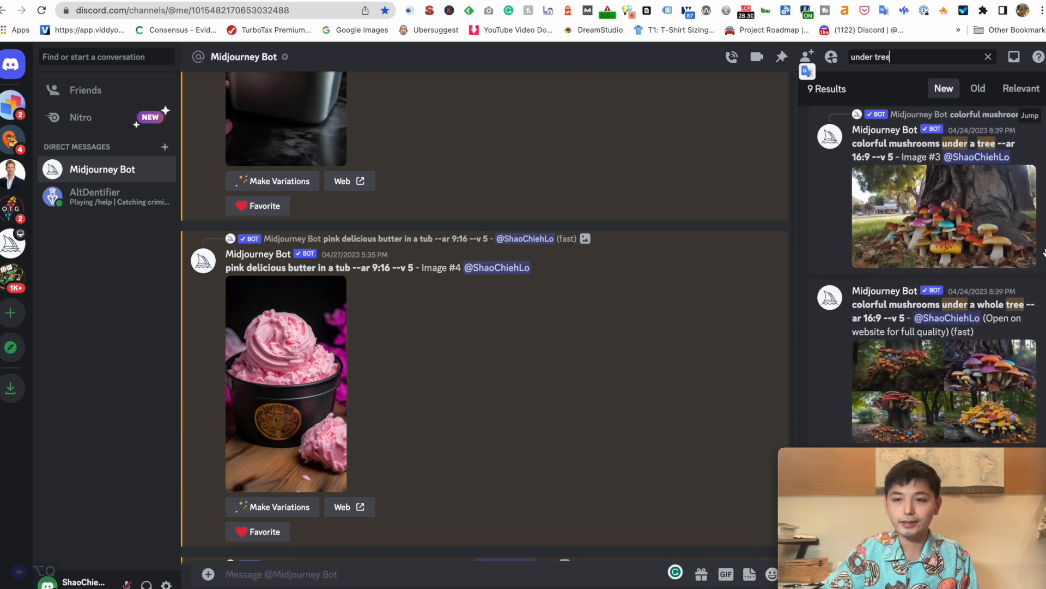
{"action": "scroll", "coordinate": [1043, 252], "scroll_direction": "down", "scroll_amount": 1}
{"action": "scroll", "coordinate": [1042, 254], "scroll_direction": "up", "scroll_amount": 1}
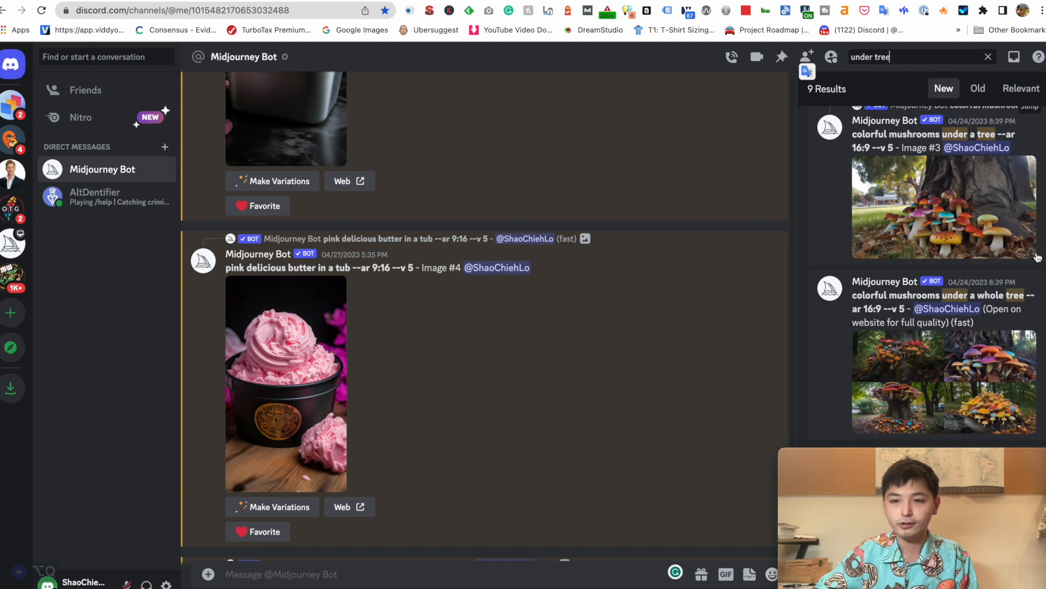
{"action": "scroll", "coordinate": [1038, 258], "scroll_direction": "down", "scroll_amount": 1}
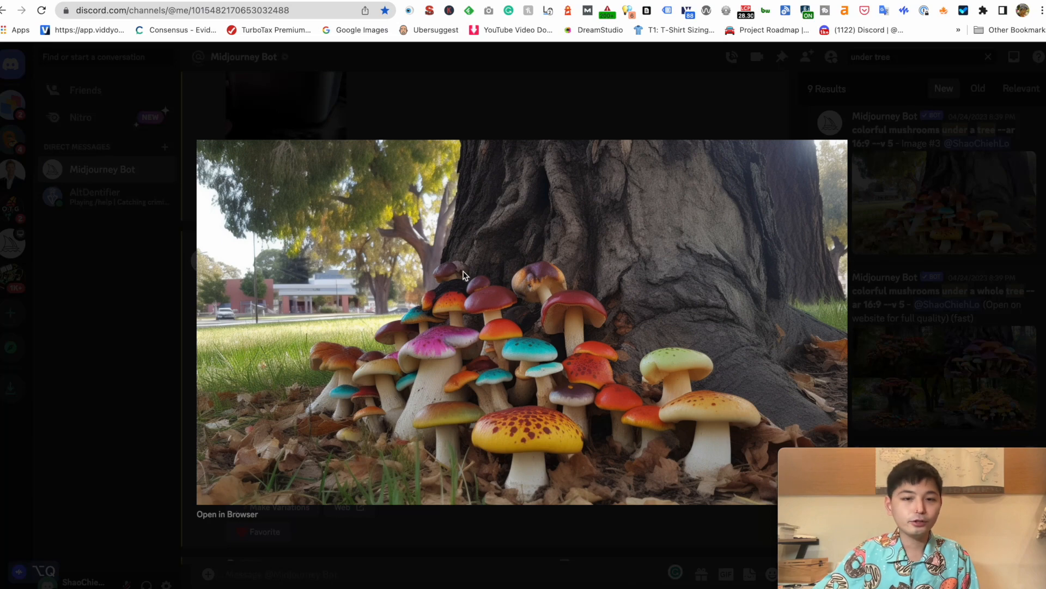
{"action": "right_click", "coordinate": [468, 262]}
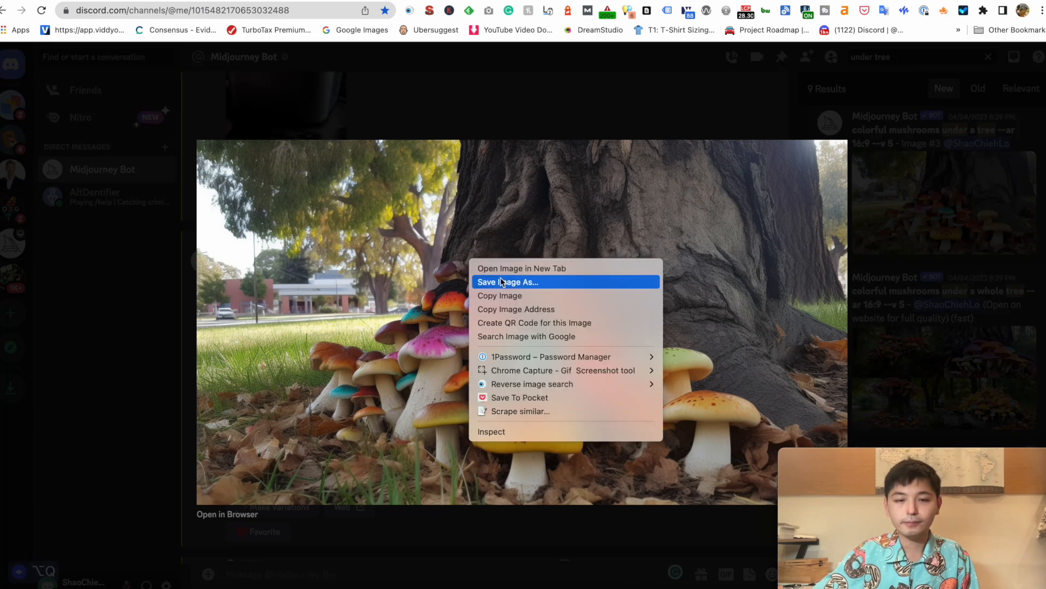
{"action": "left_click", "coordinate": [511, 285]}
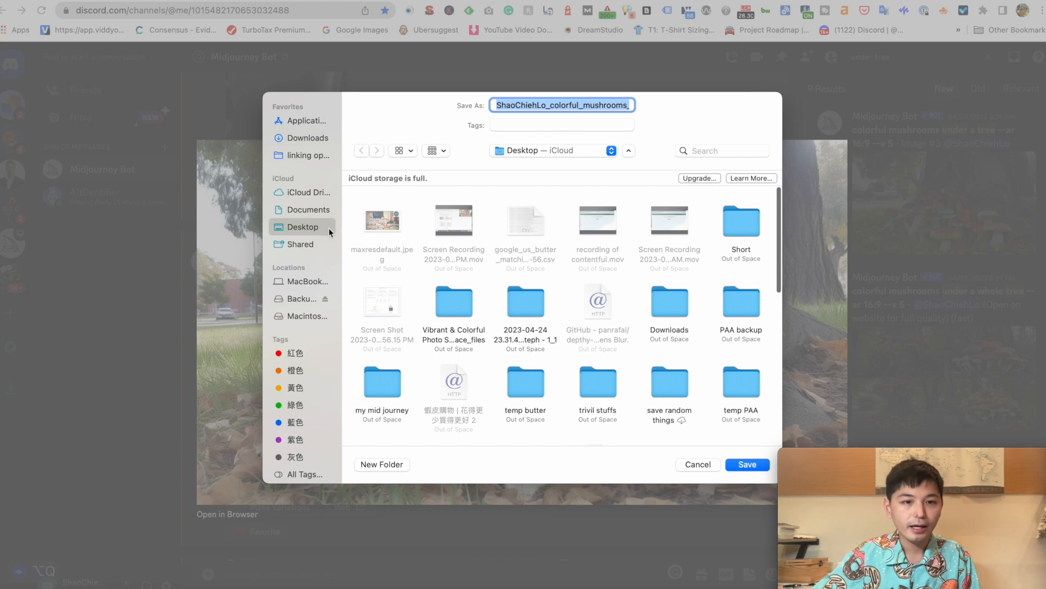
{"action": "left_click", "coordinate": [744, 464]}
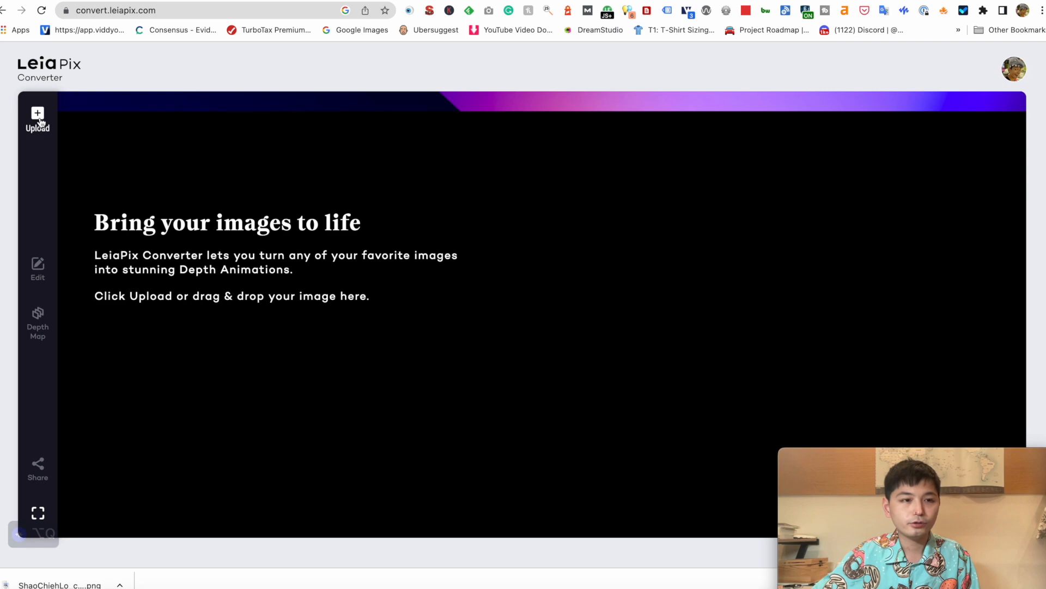
- Upload the saved colorful mushrooms PNG from the Desktop to LeiaPix Converter at convert.leiapix.com
{"action": "left_click", "coordinate": [38, 121]}
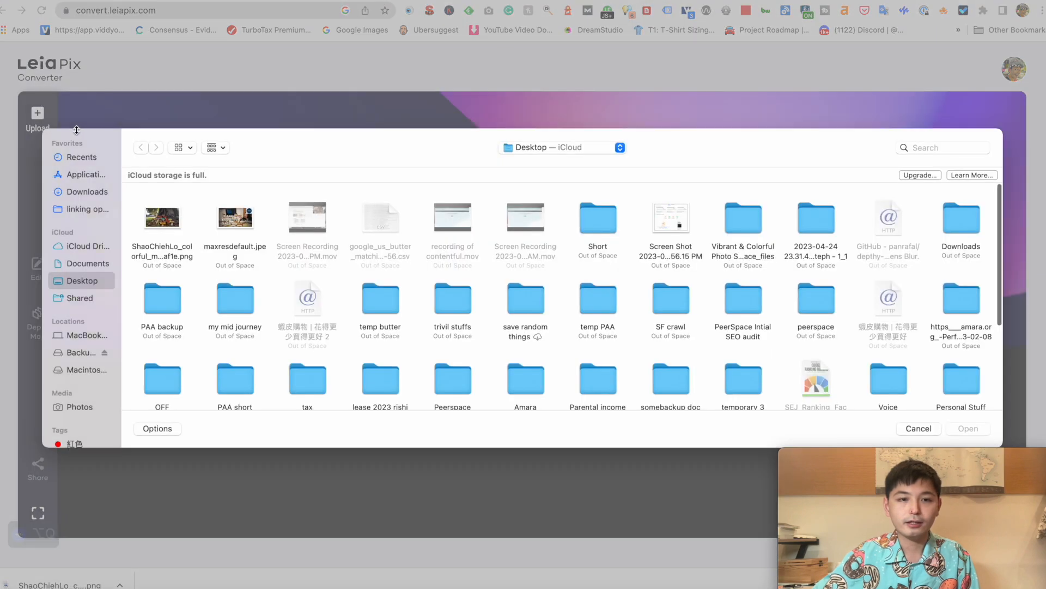
{"action": "left_click", "coordinate": [178, 218]}
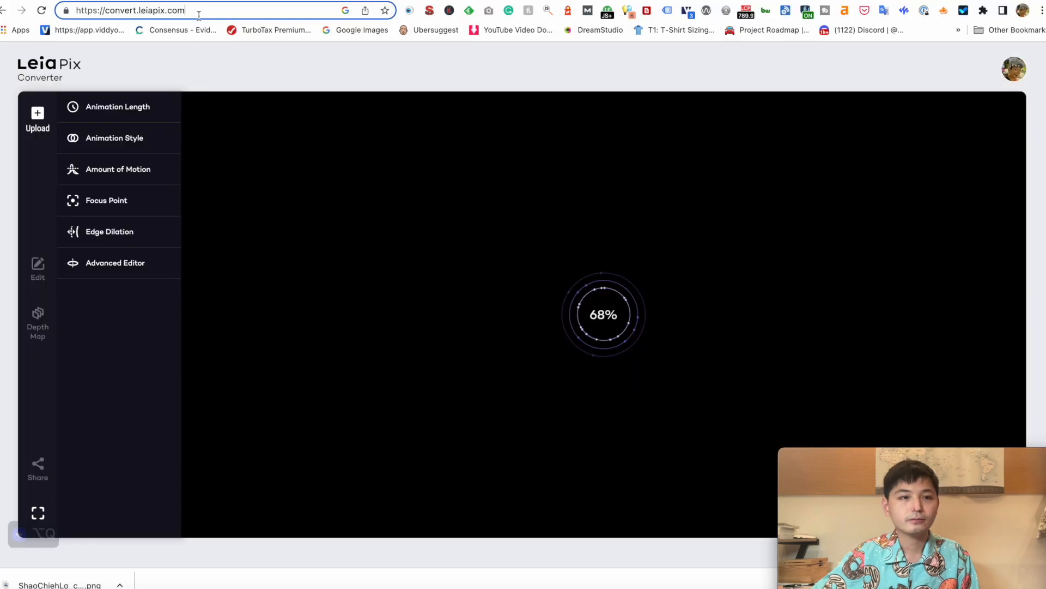
{"action": "left_click", "coordinate": [969, 430]}
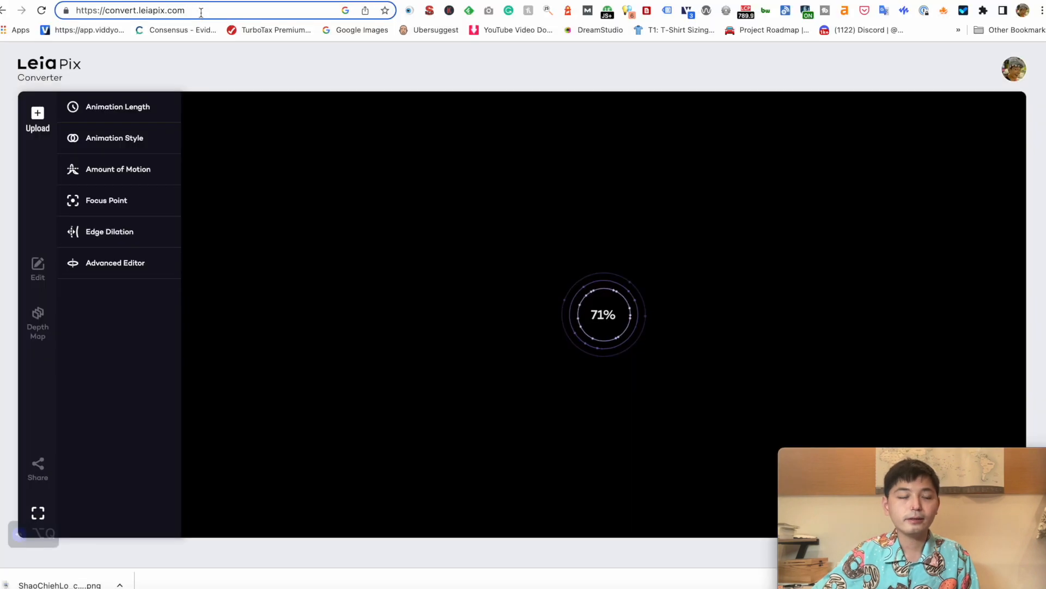
{"action": "left_click", "coordinate": [201, 12]}
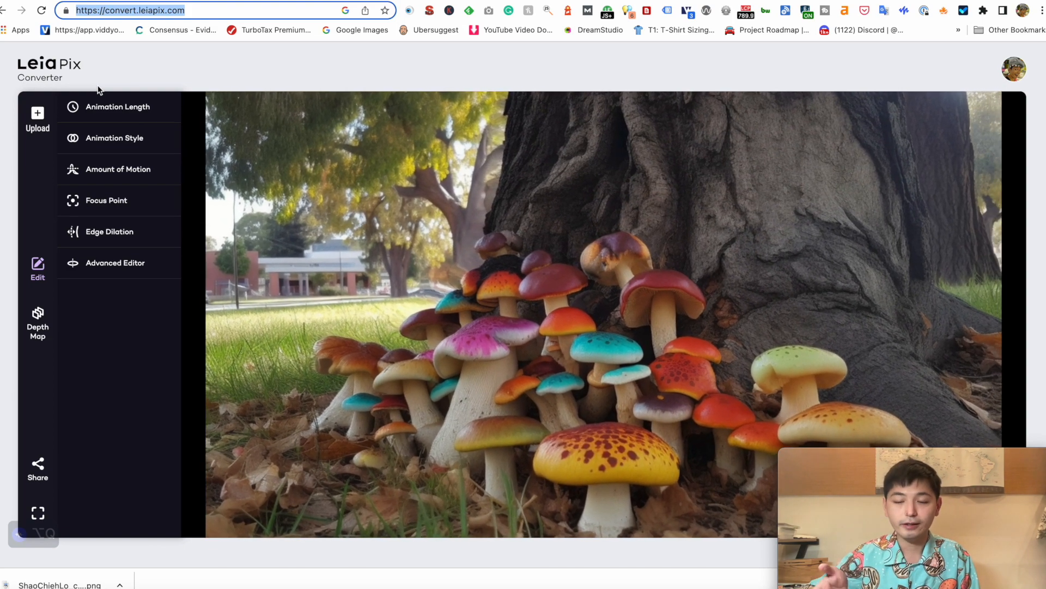
- Export the mushroom depth animation as an MP4 and save it to the Desktop as "demo mushroom"
{"action": "scroll", "coordinate": [398, 256], "scroll_direction": "down", "scroll_amount": 1}
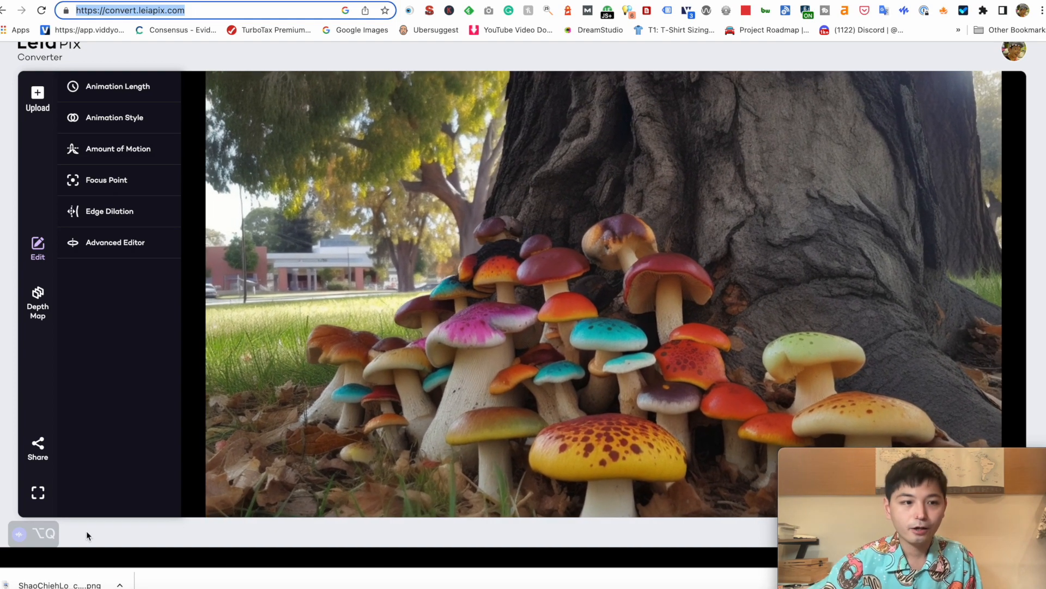
{"action": "left_click", "coordinate": [19, 455]}
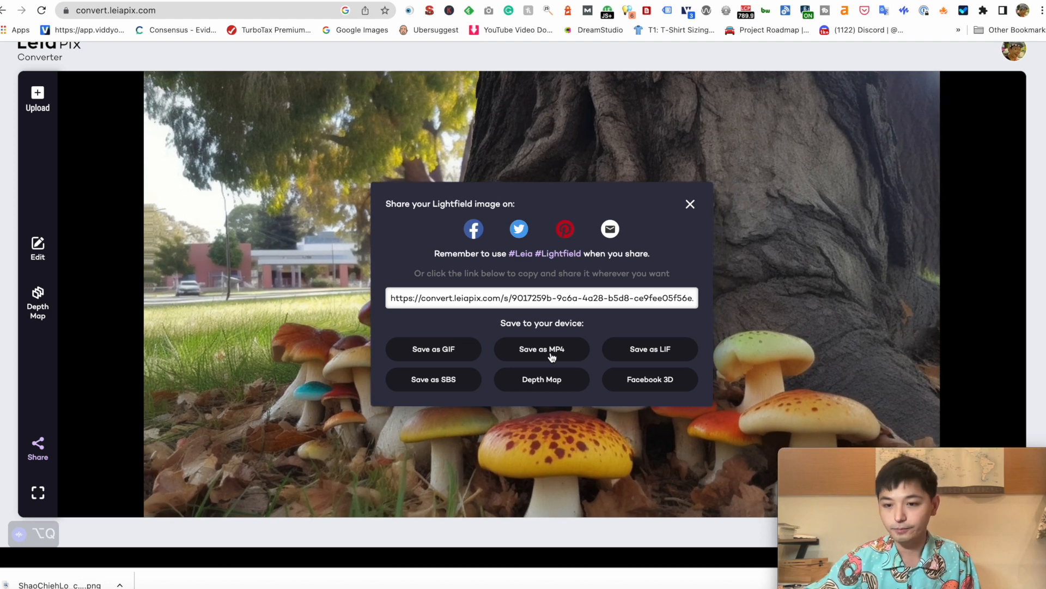
{"action": "left_click", "coordinate": [552, 354]}
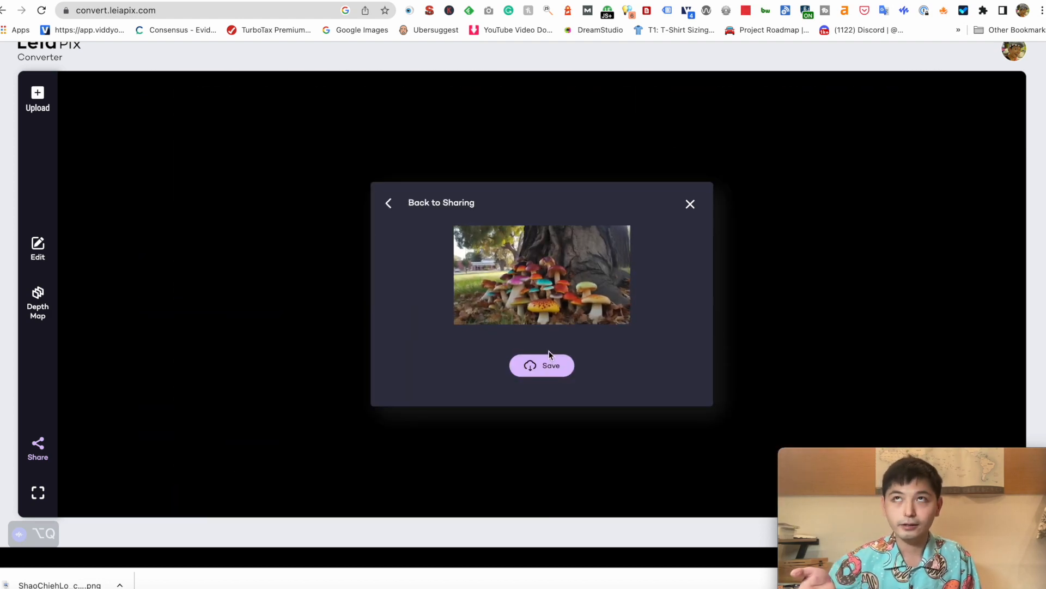
{"action": "left_click", "coordinate": [551, 364]}
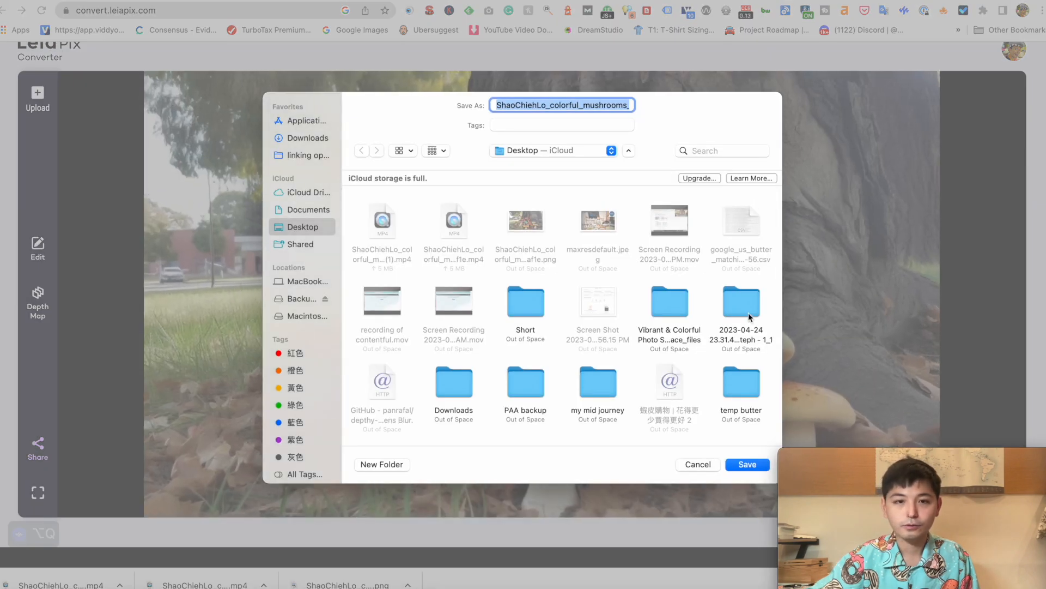
{"action": "type", "text": "me"}
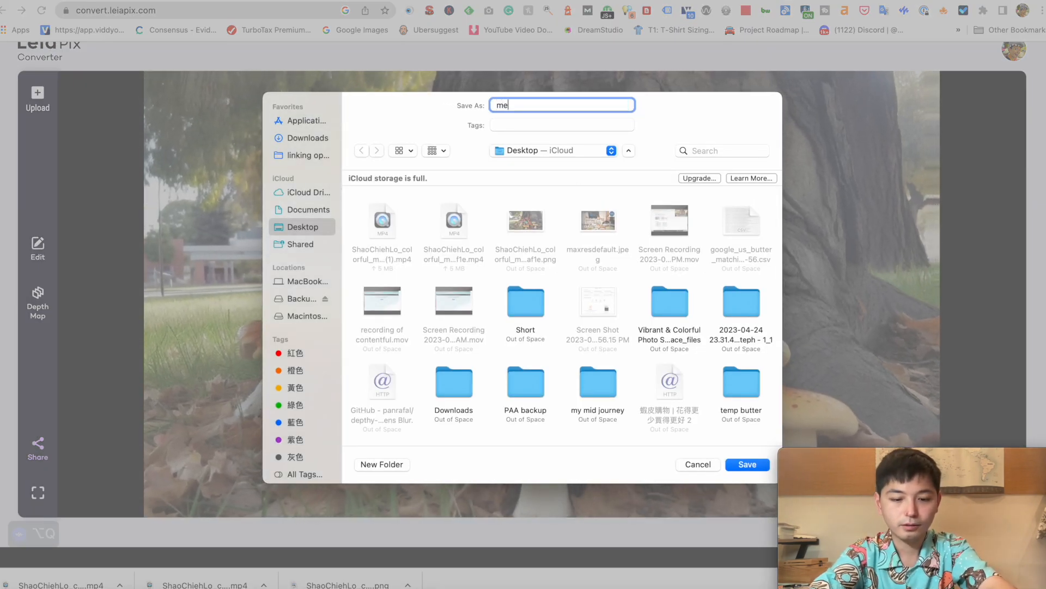
{"action": "key", "text": "BackSpace"}
{"action": "key", "text": "BackSpace"}
{"action": "type", "text": "de"}
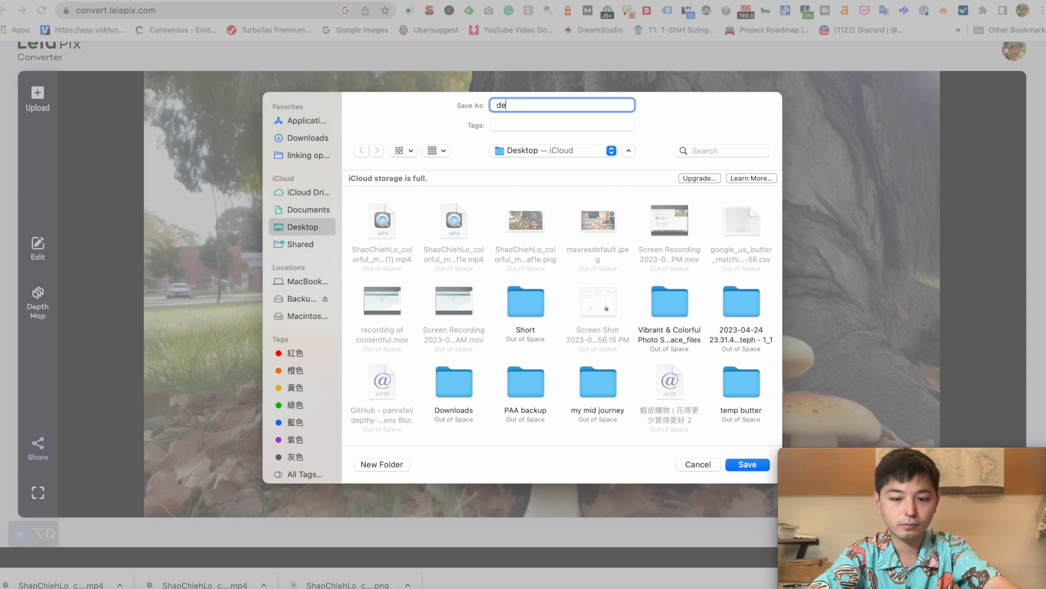
{"action": "type", "text": "mo mushroom"}
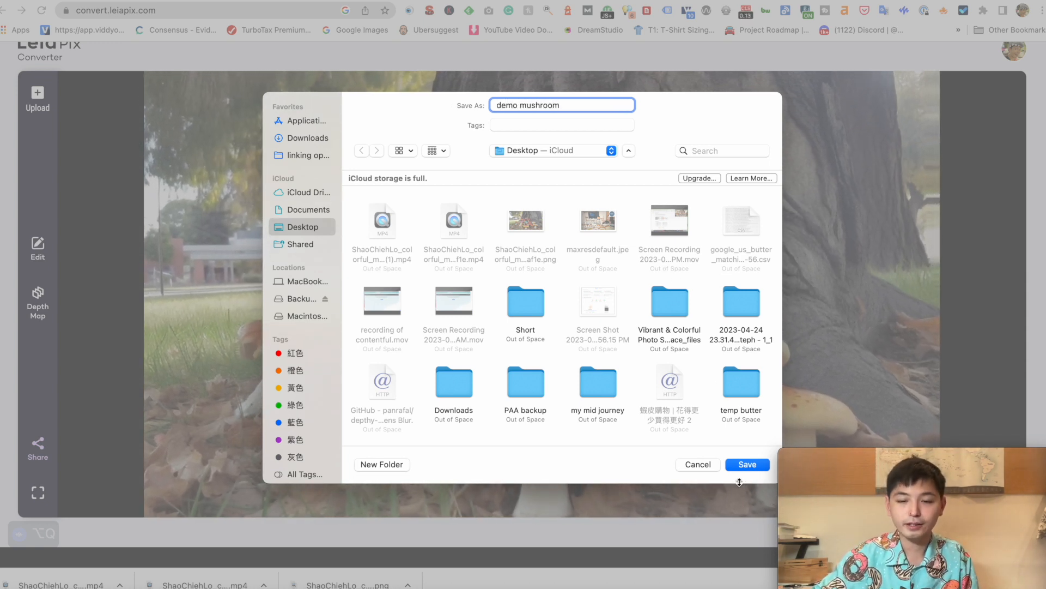
{"action": "left_click", "coordinate": [747, 464]}
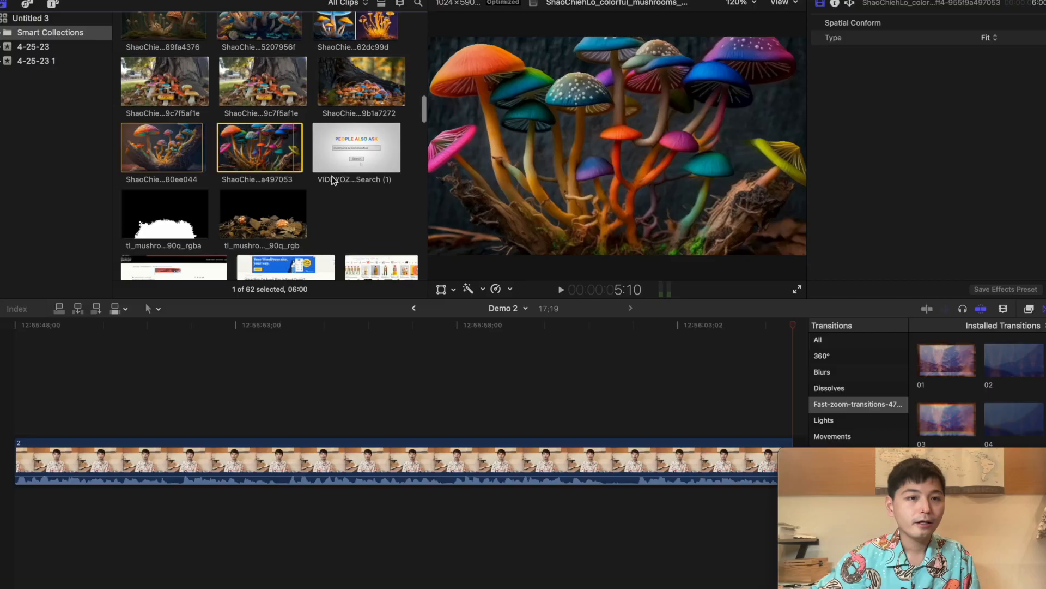
- Switch to Final Cut Pro and import demo mushroom.mp4 from the Desktop into the existing event 4-25-23, copying it to the mushroom library
{"action": "scroll", "coordinate": [334, 180], "scroll_direction": "up", "scroll_amount": 10}
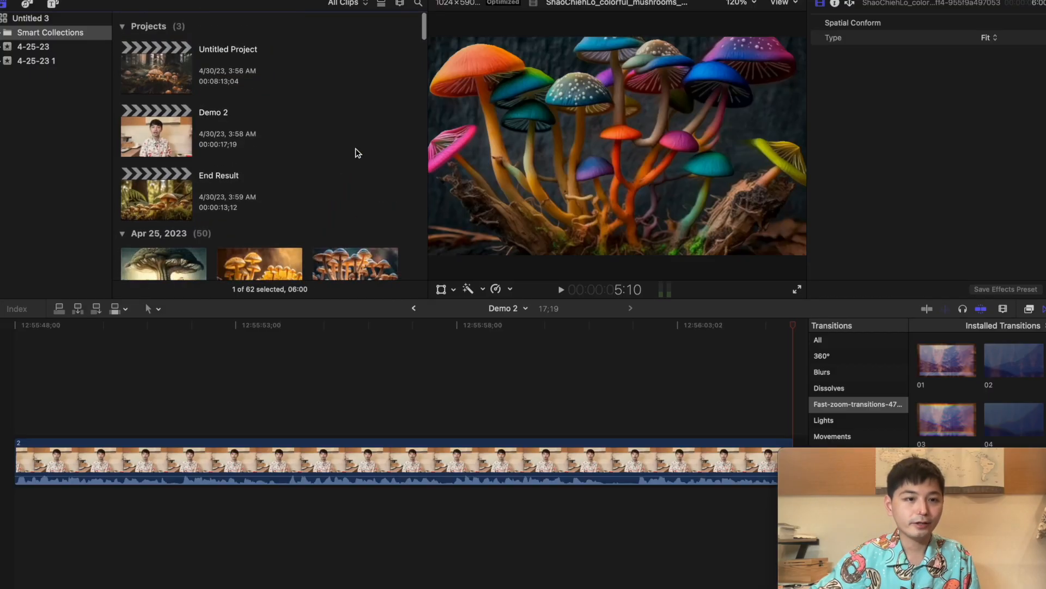
{"action": "right_click", "coordinate": [360, 150]}
{"action": "left_click", "coordinate": [366, 157]}
{"action": "scroll", "coordinate": [518, 385], "scroll_direction": "down", "scroll_amount": 5}
{"action": "scroll", "coordinate": [492, 443], "scroll_direction": "up", "scroll_amount": 4}
{"action": "scroll", "coordinate": [492, 442], "scroll_direction": "up", "scroll_amount": 2}
{"action": "left_click", "coordinate": [485, 446]}
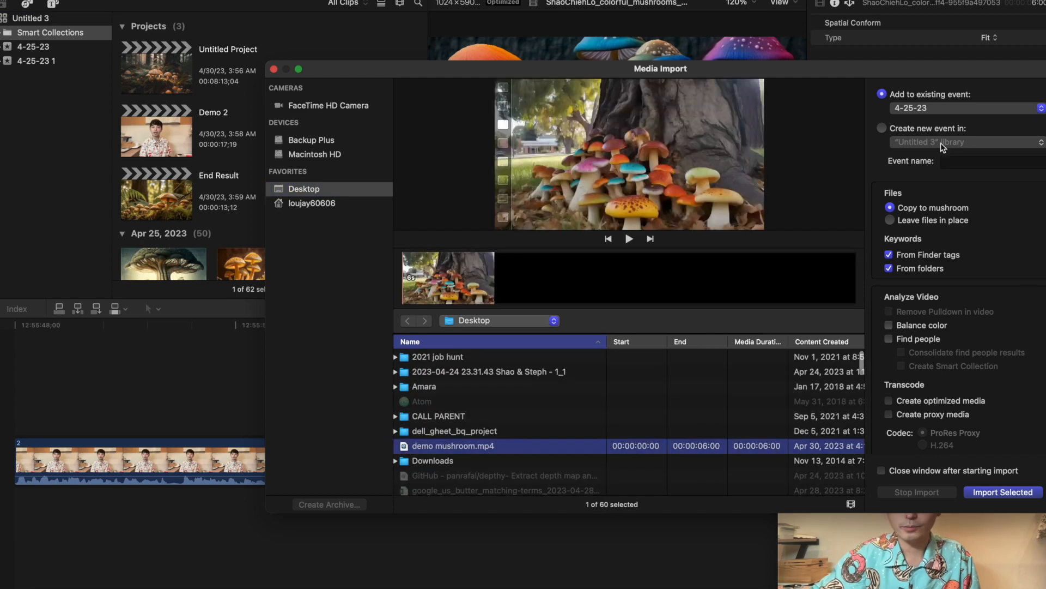
{"action": "left_click_drag", "start_coordinate": [830, 72], "coordinate": [593, 18]}
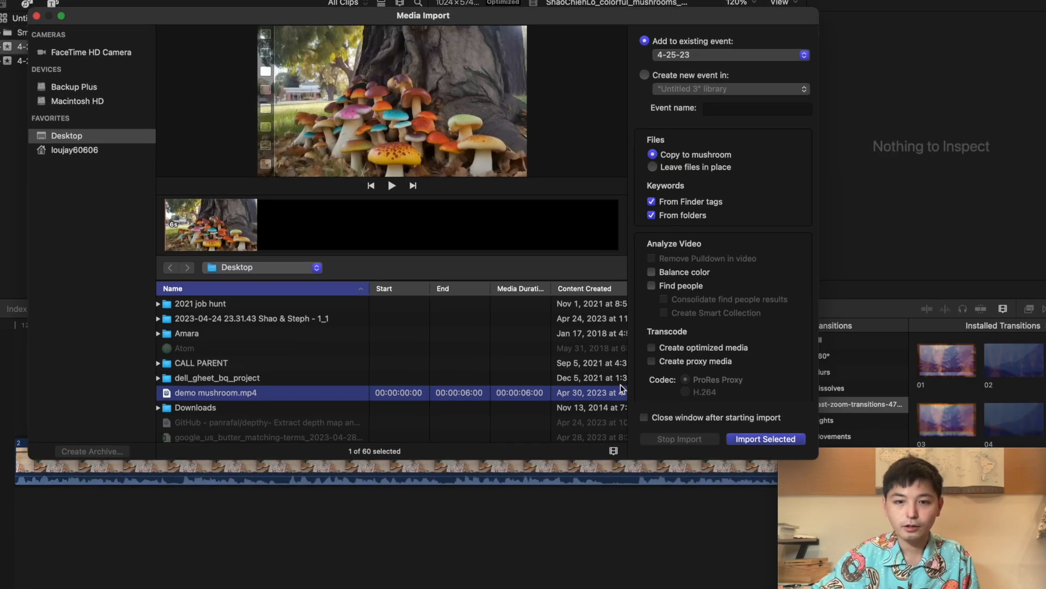
{"action": "left_click", "coordinate": [37, 16]}
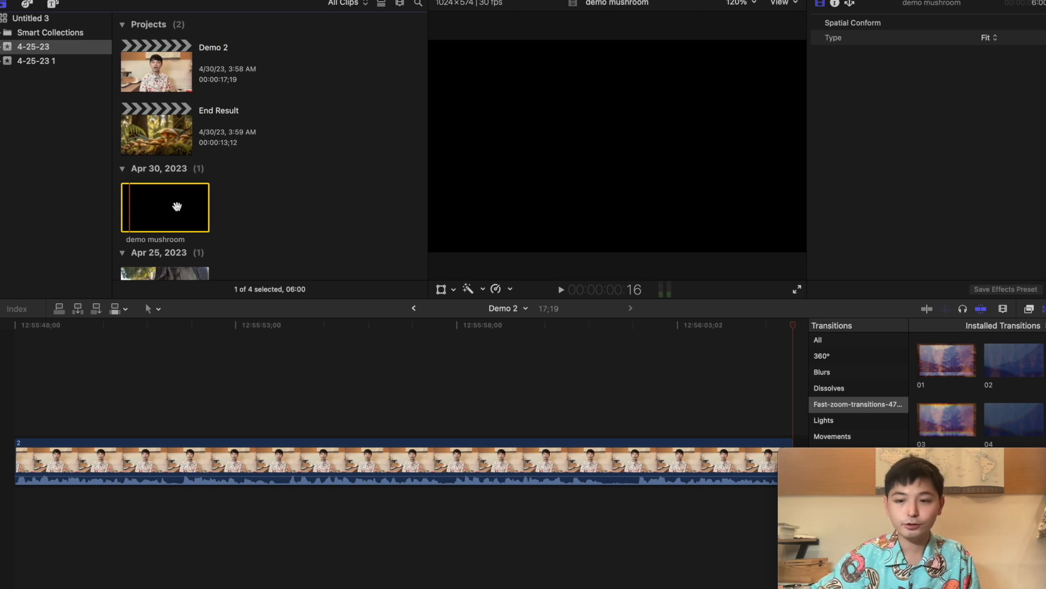
- Transcode the demo mushroom clip to optimized and proxy media with the ProRes Proxy codec at 50% frame size
{"action": "right_click", "coordinate": [179, 206]}
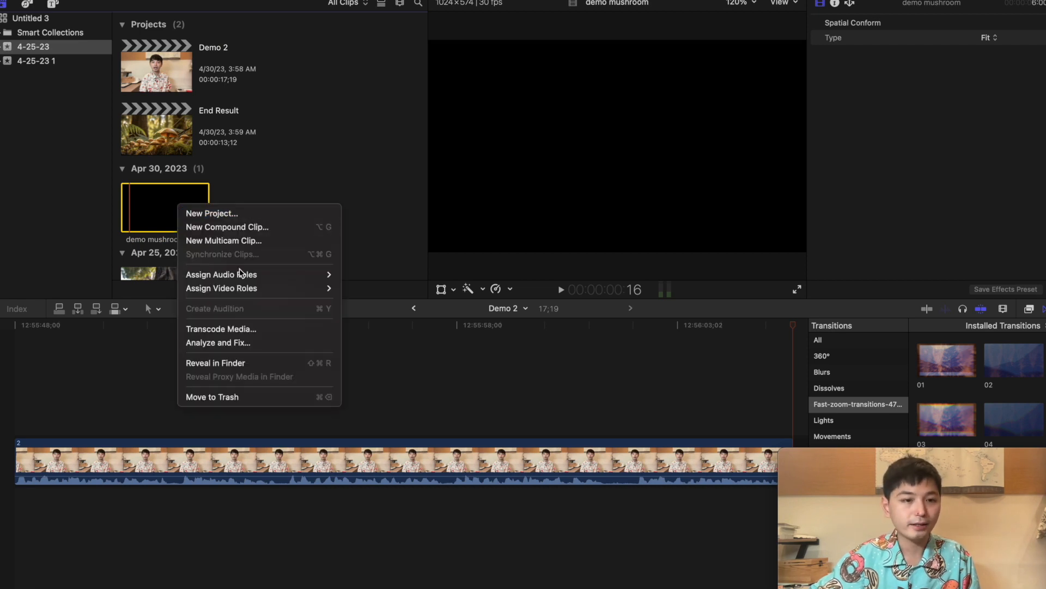
{"action": "left_click", "coordinate": [255, 333]}
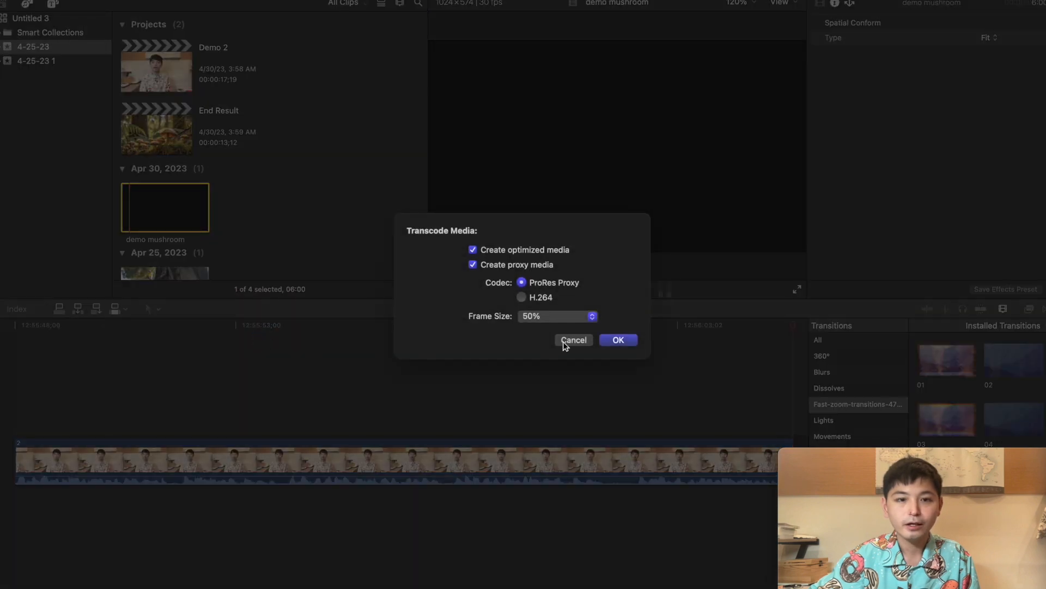
{"action": "left_click", "coordinate": [620, 340]}
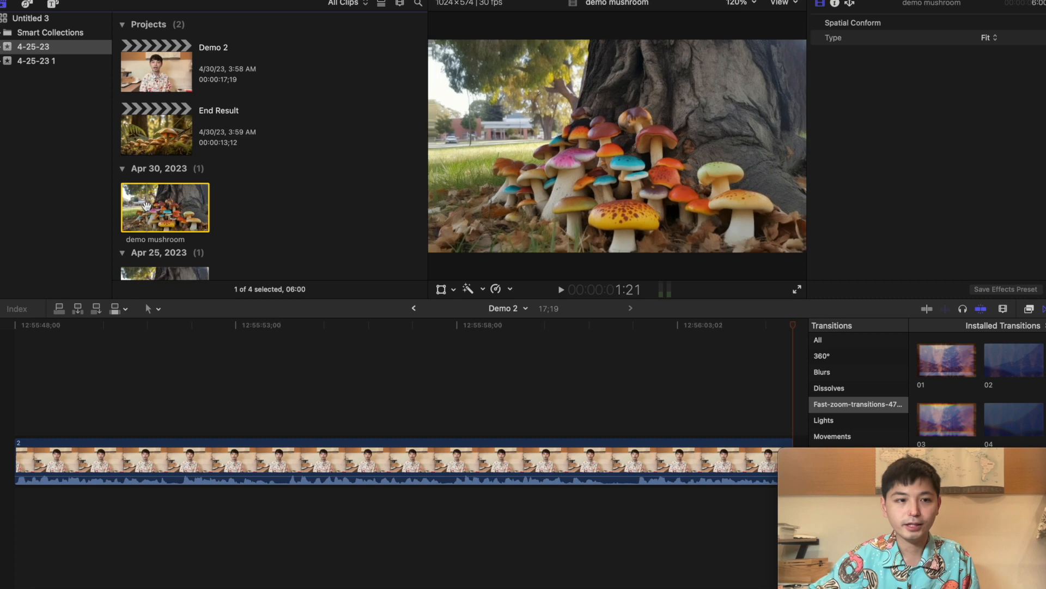
- Place the demo mushroom clip above the main clip near the start of Demo 2 and add fast-zoom transition 01 to both its ends
{"action": "left_click_drag", "start_coordinate": [152, 206], "coordinate": [49, 404]}
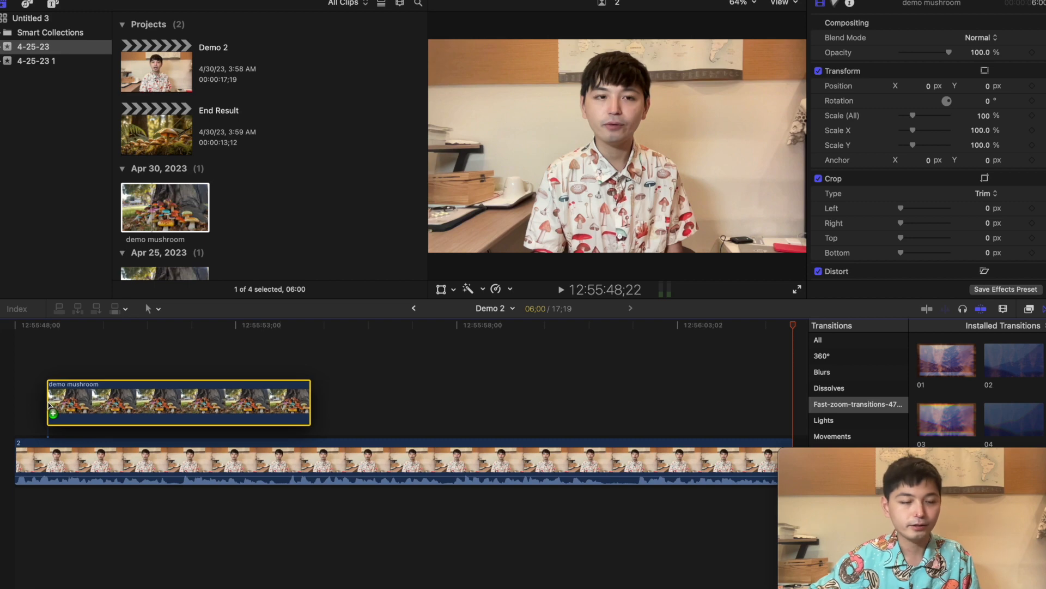
{"action": "left_click_drag", "start_coordinate": [944, 369], "coordinate": [141, 402]}
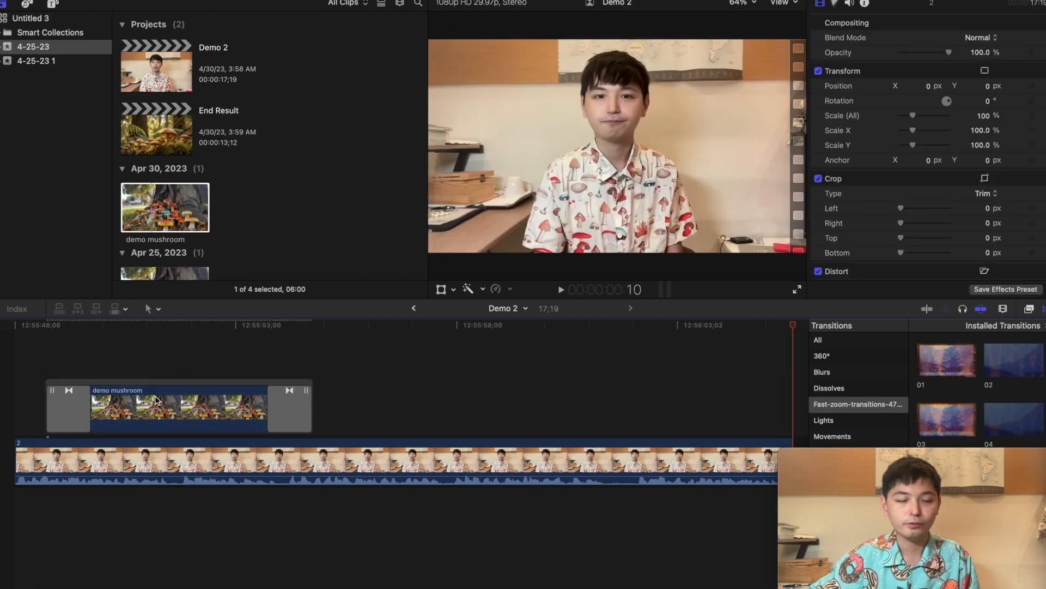
- Play the Demo 2 timeline from the start through the mushroom clip to review its transitions
{"action": "left_click", "coordinate": [31, 357]}
{"action": "left_click", "coordinate": [11, 359]}
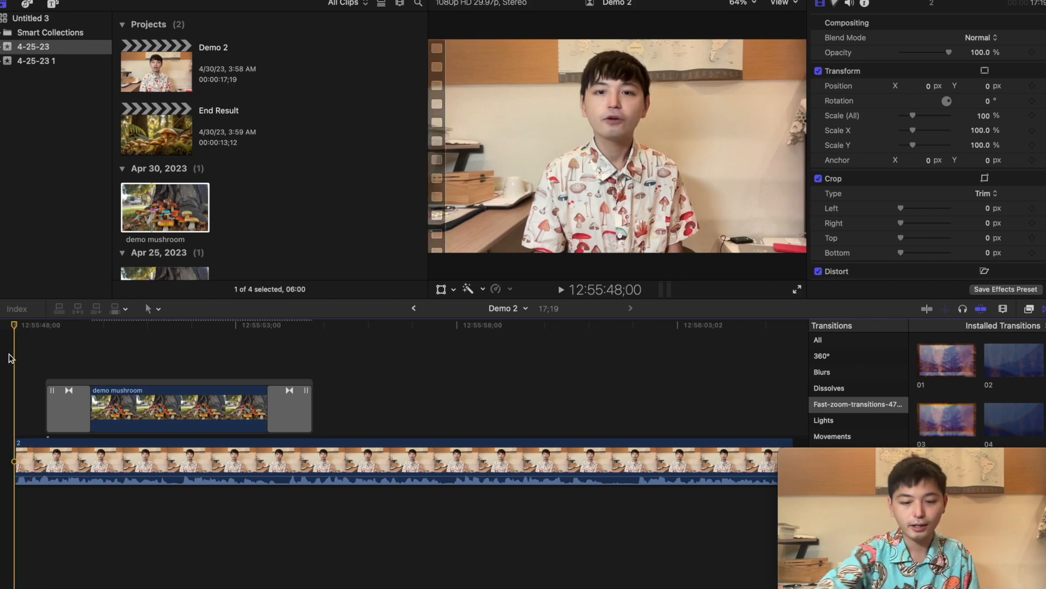
{"action": "key", "text": "space"}
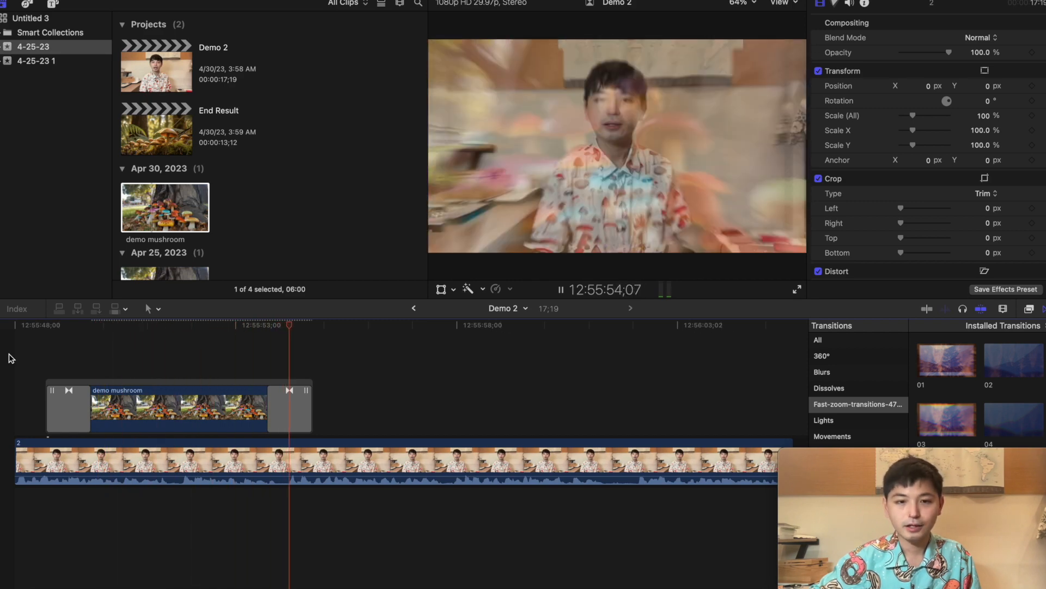
{"action": "key", "text": "space"}
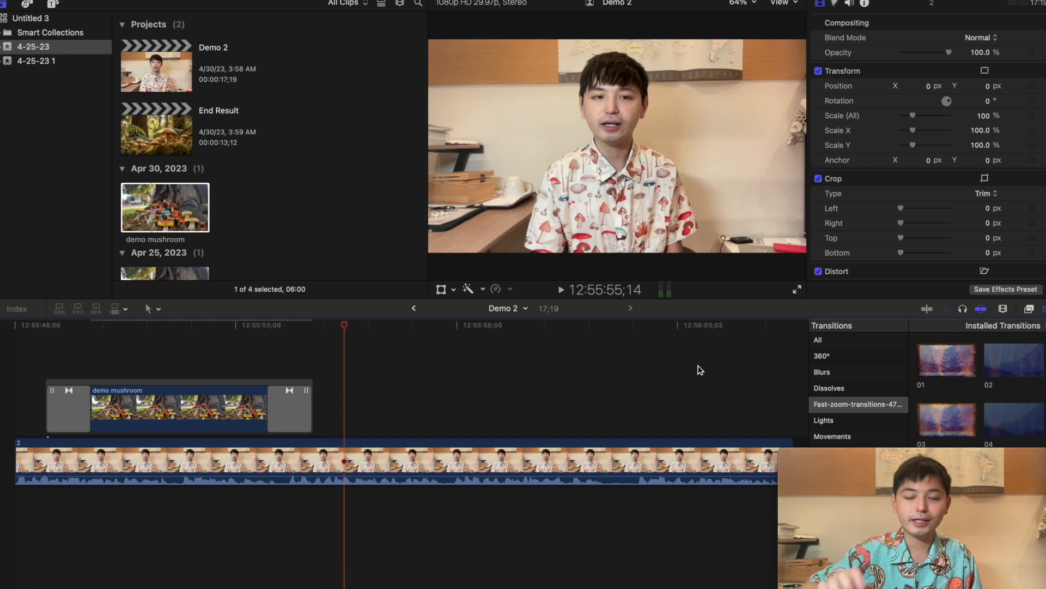